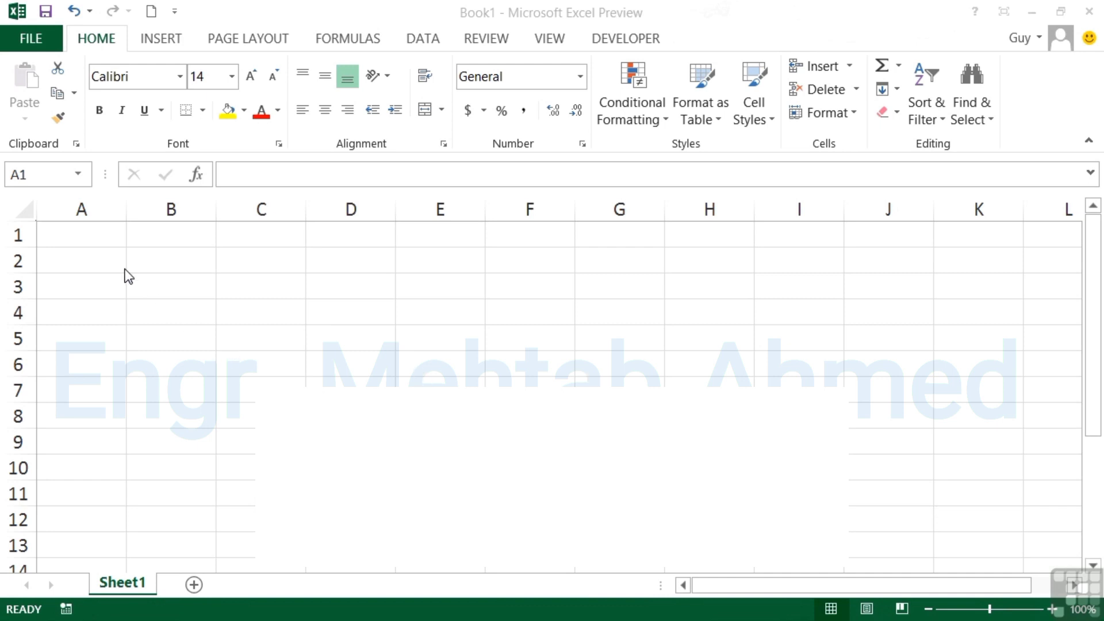
Enter the same short first name in A1, B1 and C1, confirming the last entry.
click(105, 232)
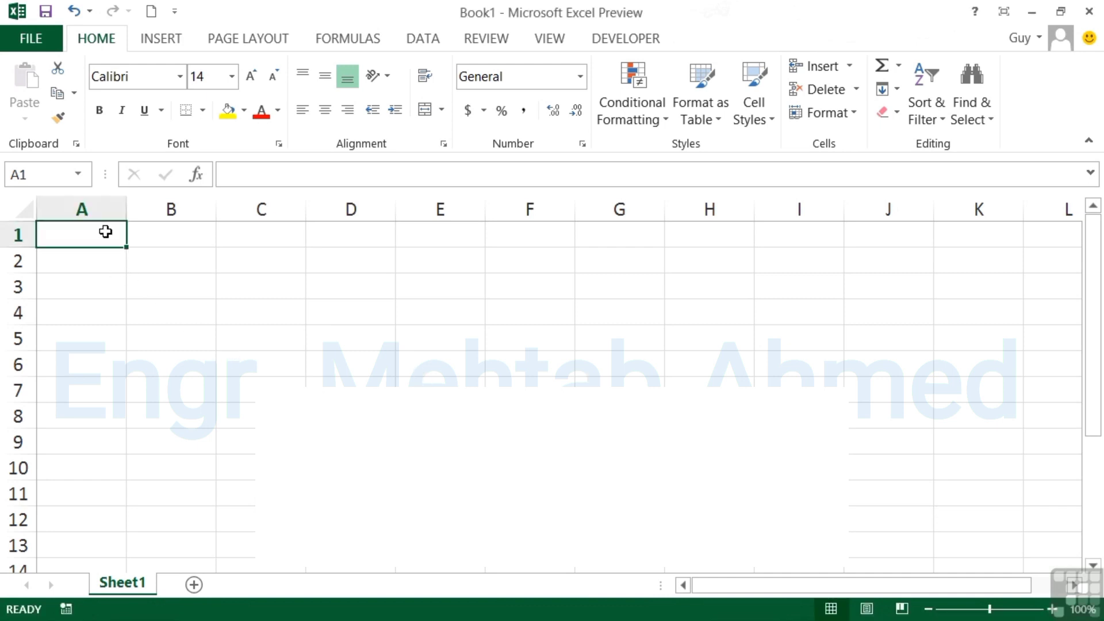
text(Guy)
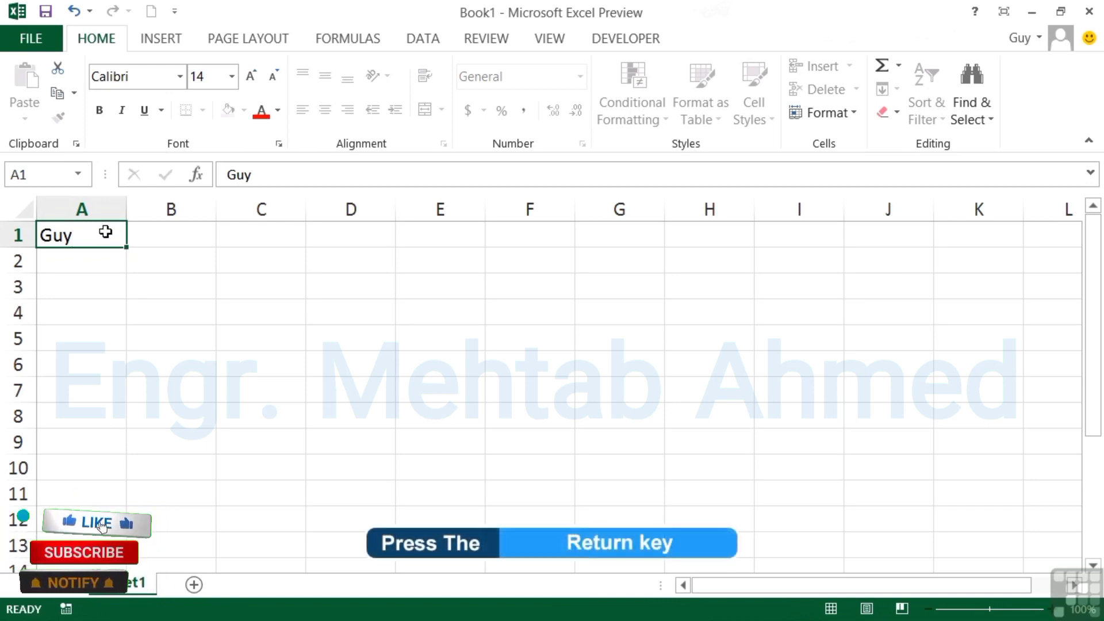
key(Return)
click(105, 231)
key(Tab)
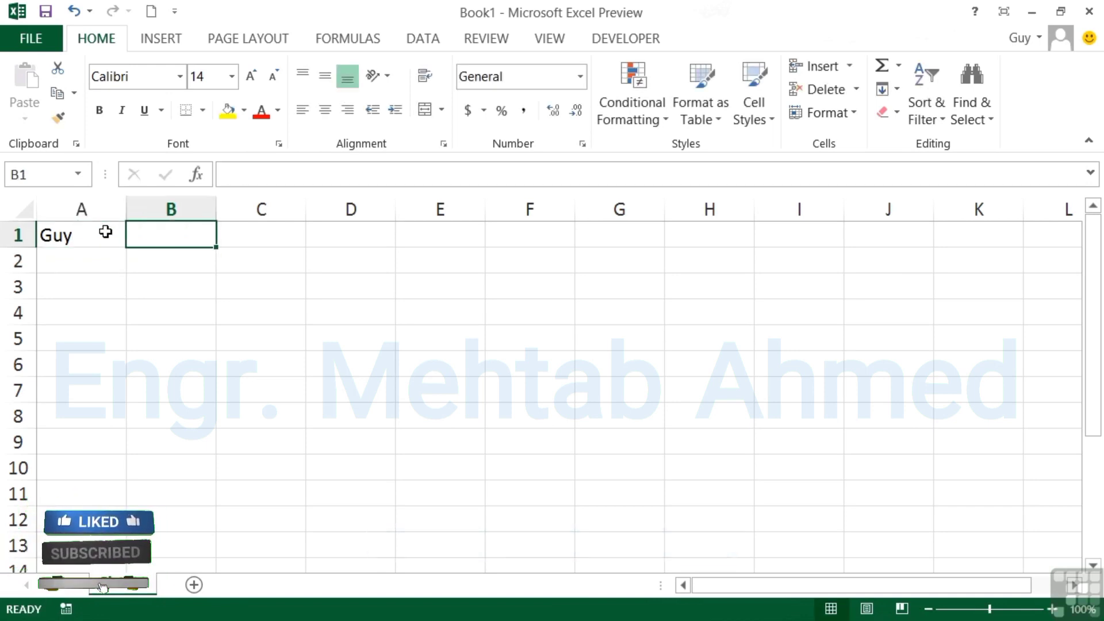
text(Guy)
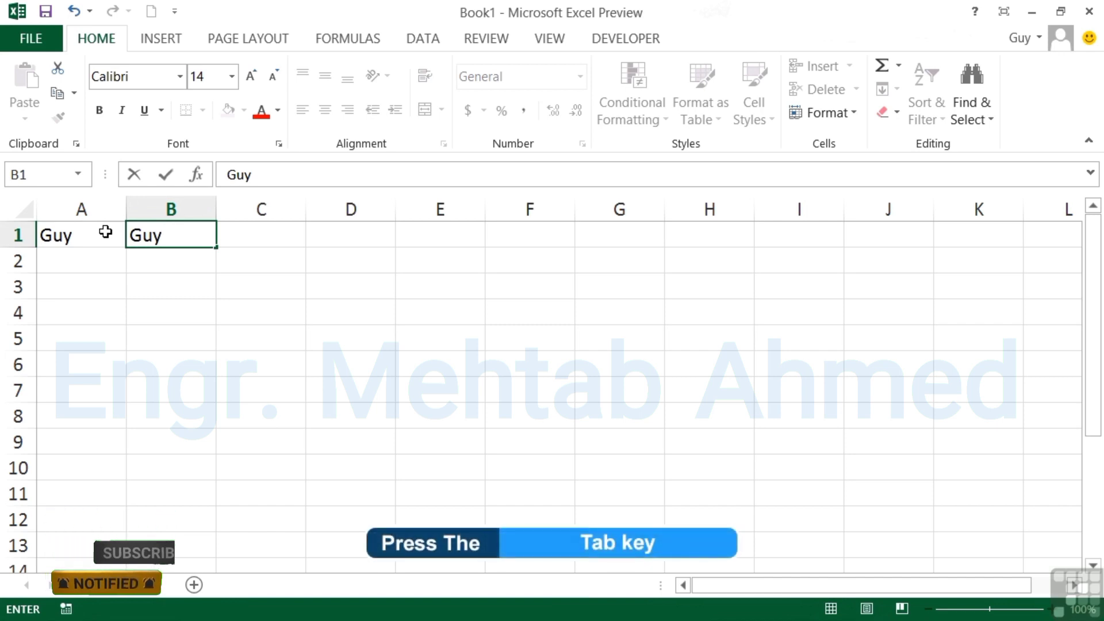
key(Tab)
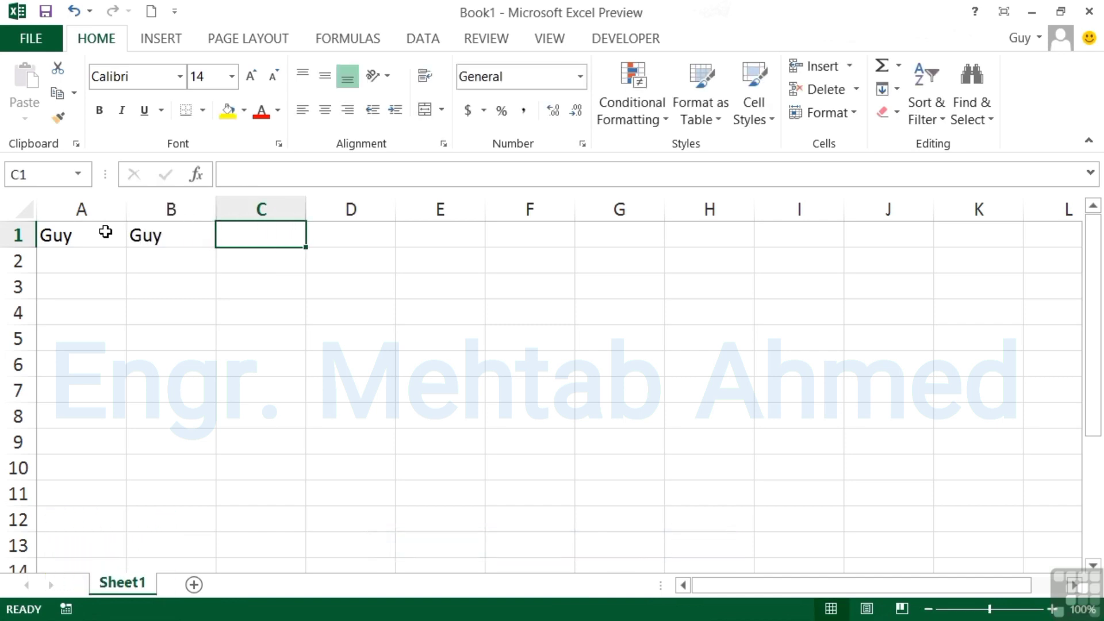
text(Guy)
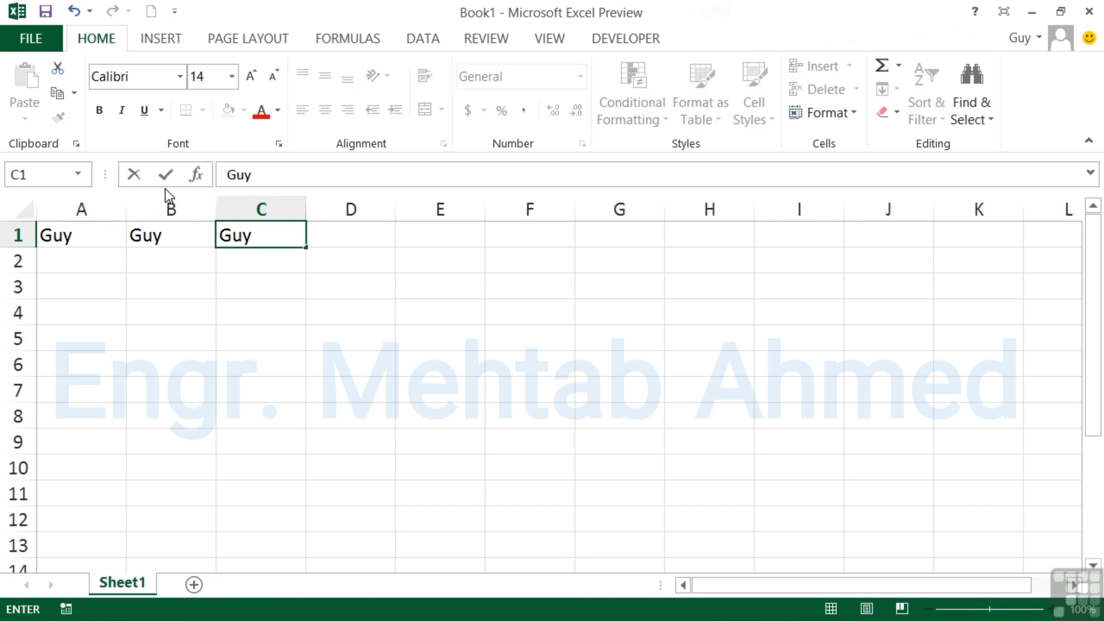
click(164, 174)
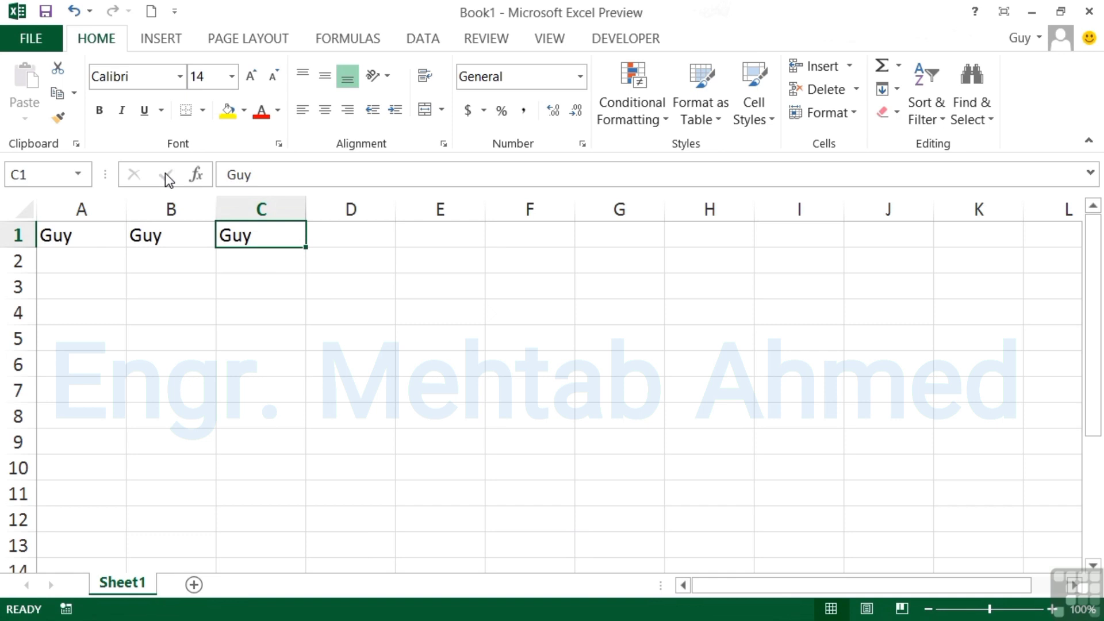
Enter the number 45 in cell A2 and compare it with the text in A1.
click(89, 264)
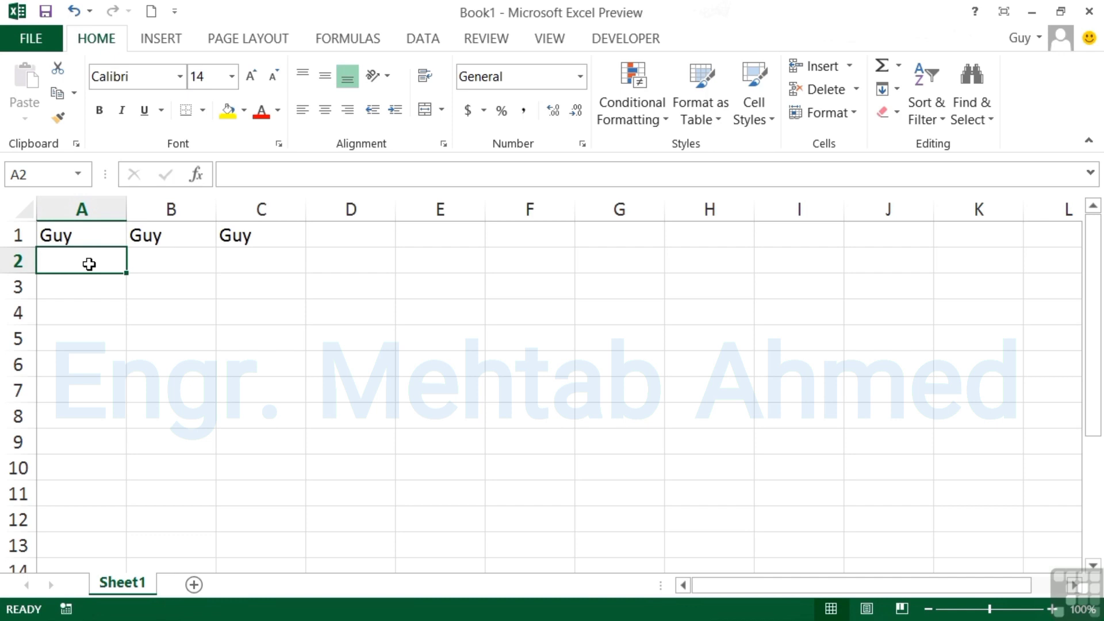
text(45)
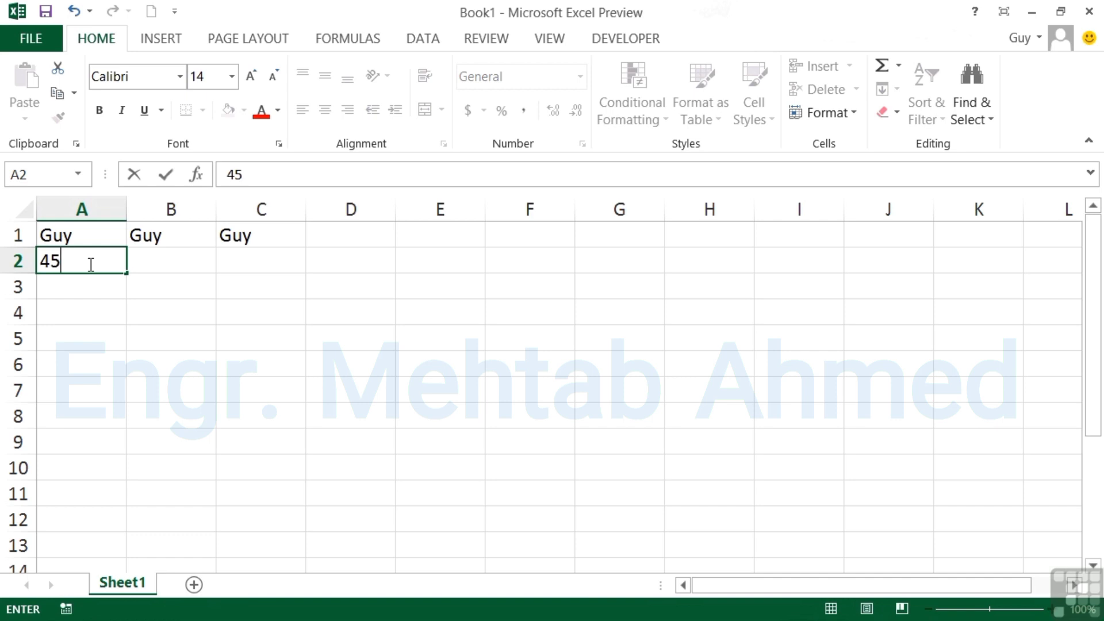
key(Tab)
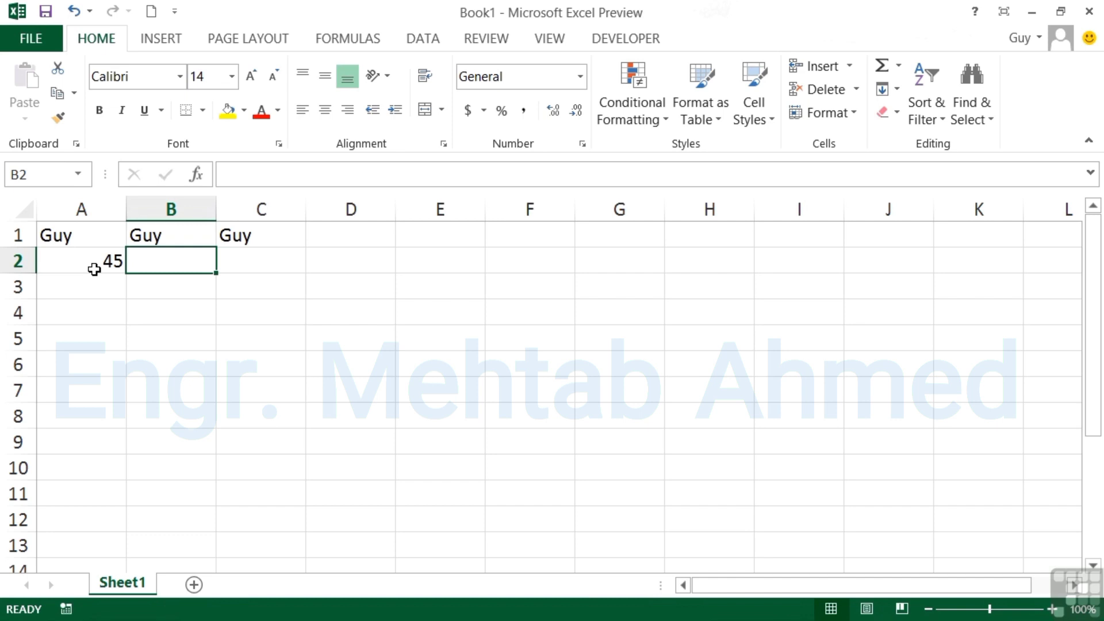
click(84, 239)
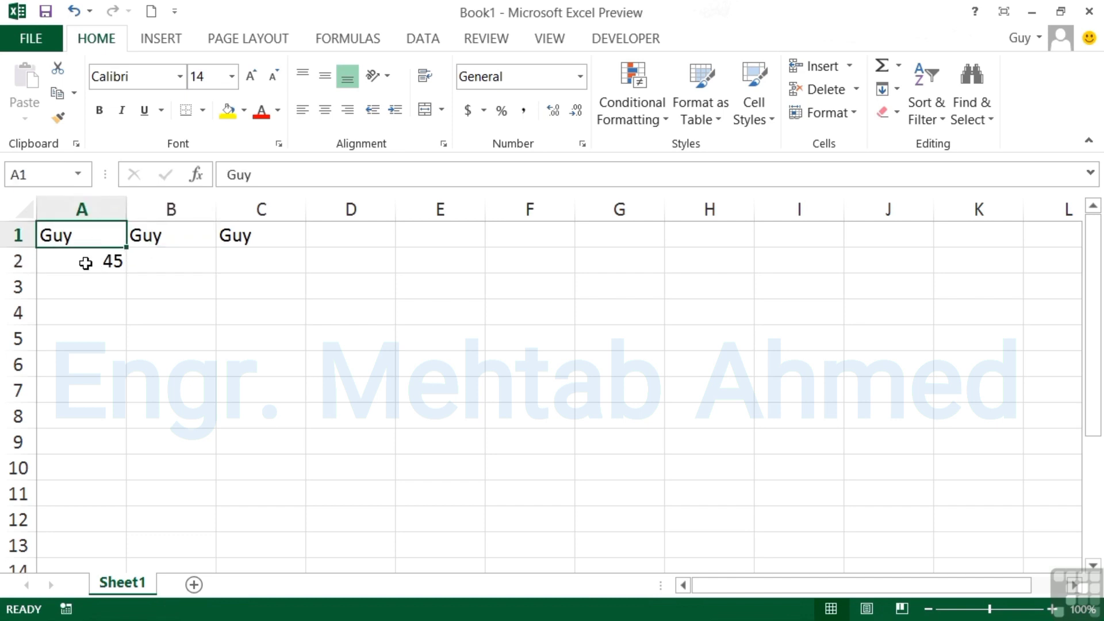
click(85, 262)
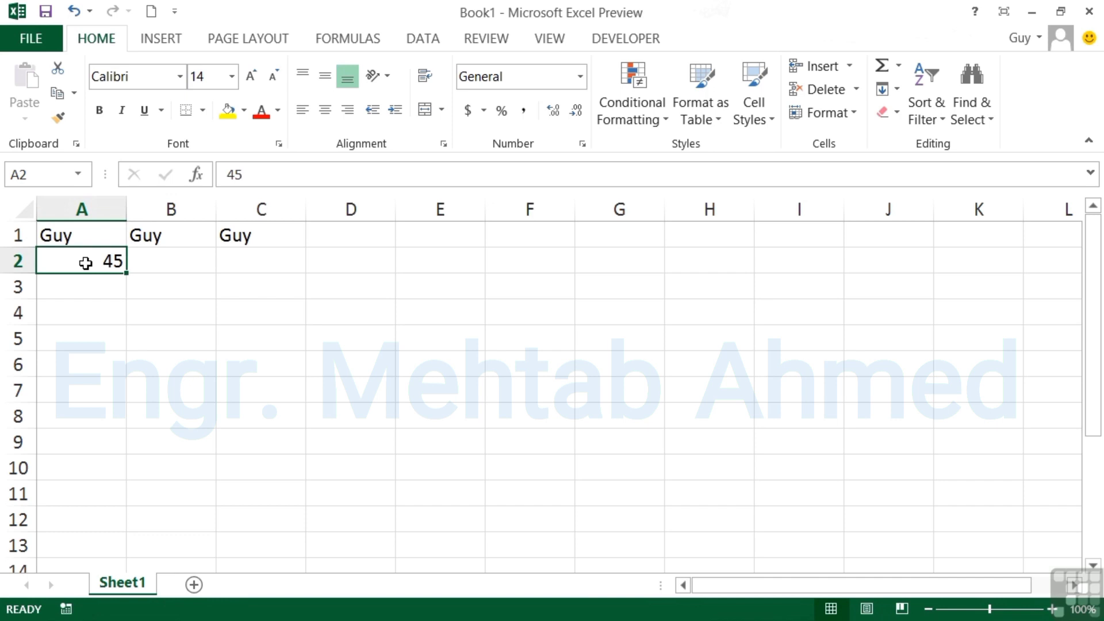
Enter the date 9/25/2013 in cell A3.
click(91, 292)
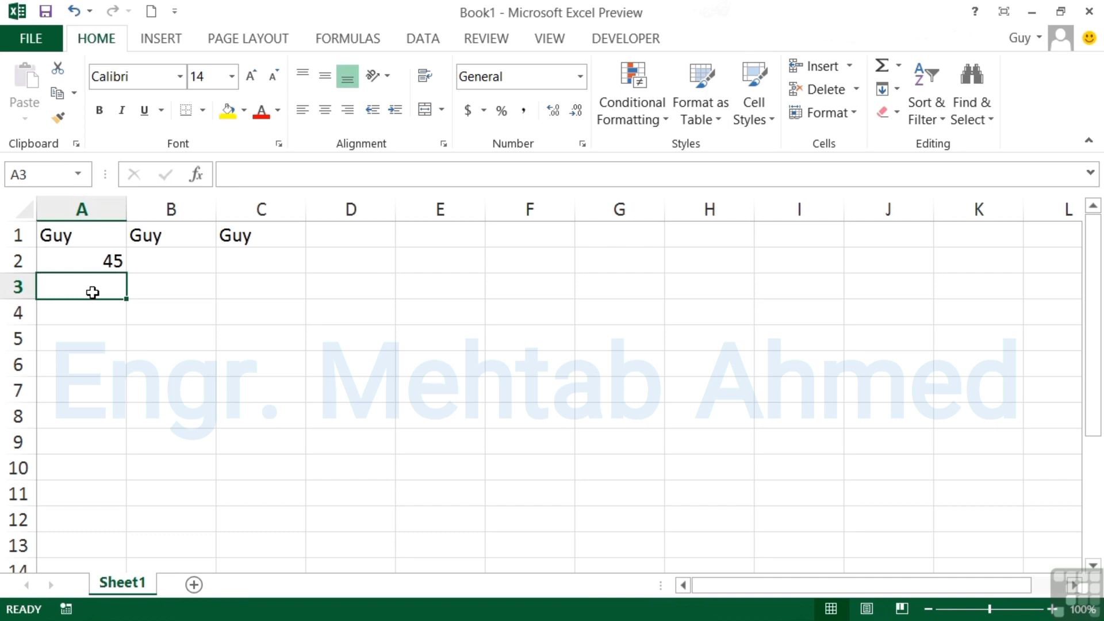
text(9/25/2013)
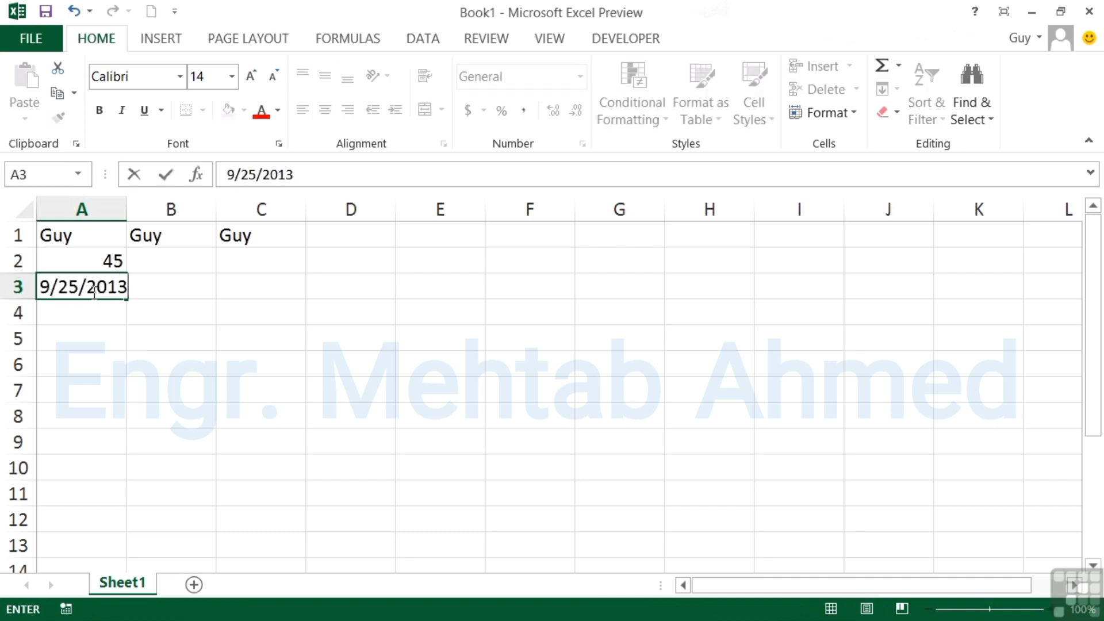
key(Tab)
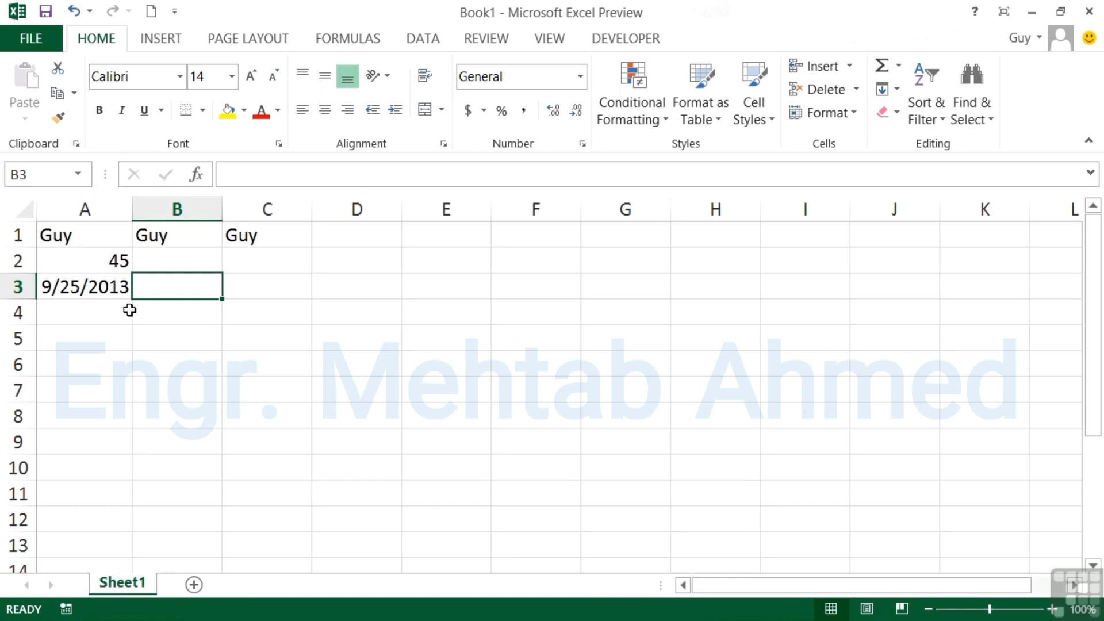
Widen column A and enter a long three-part full name in A5.
drag(130, 214, 200, 216)
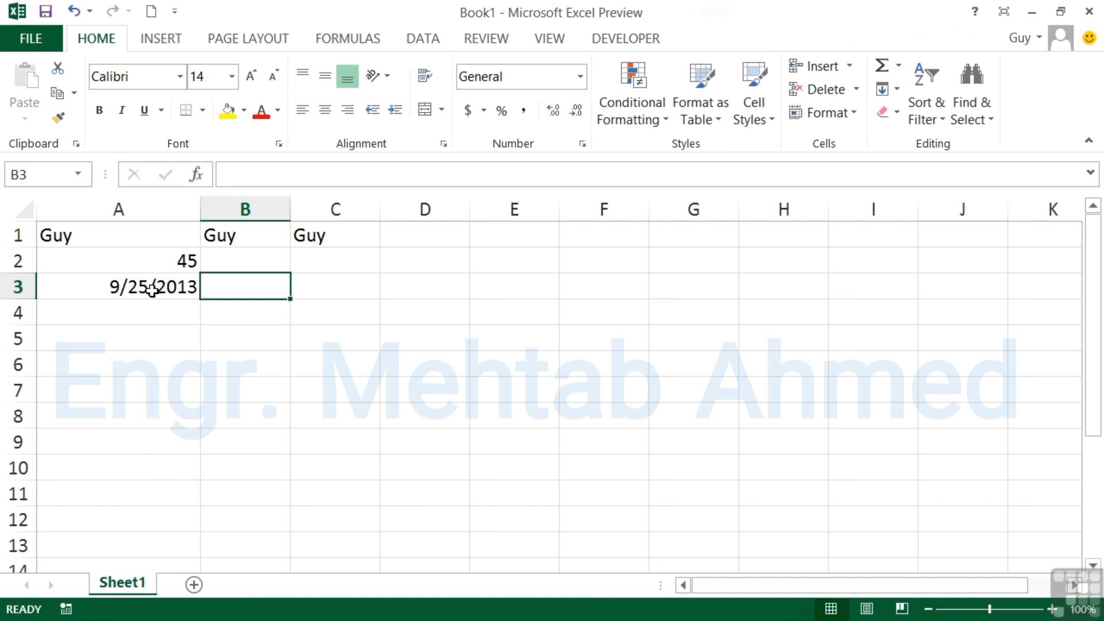
click(151, 340)
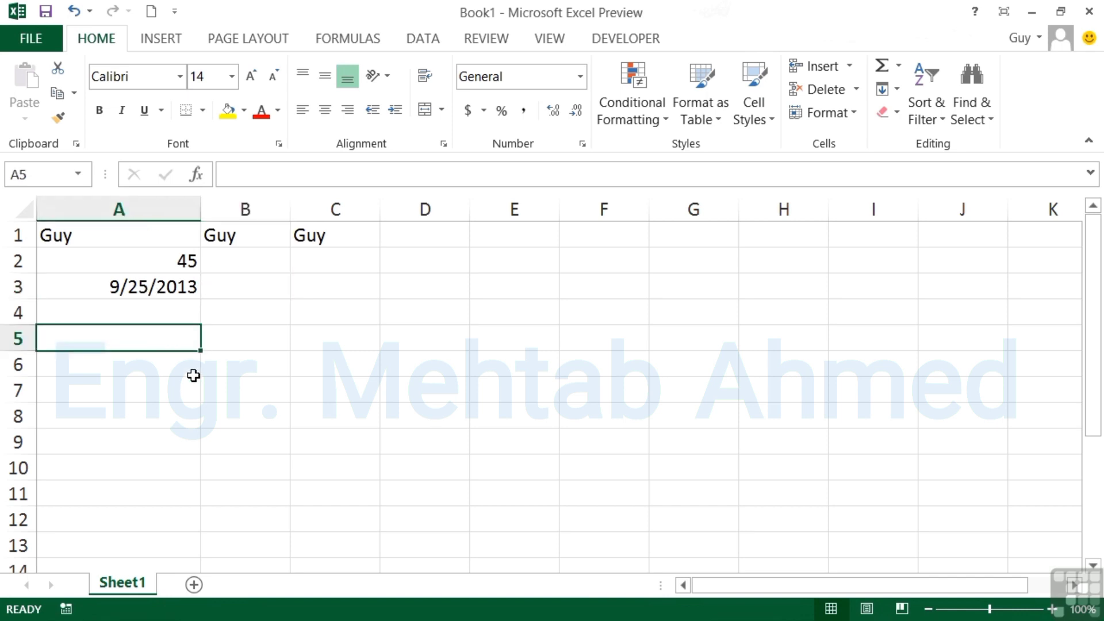
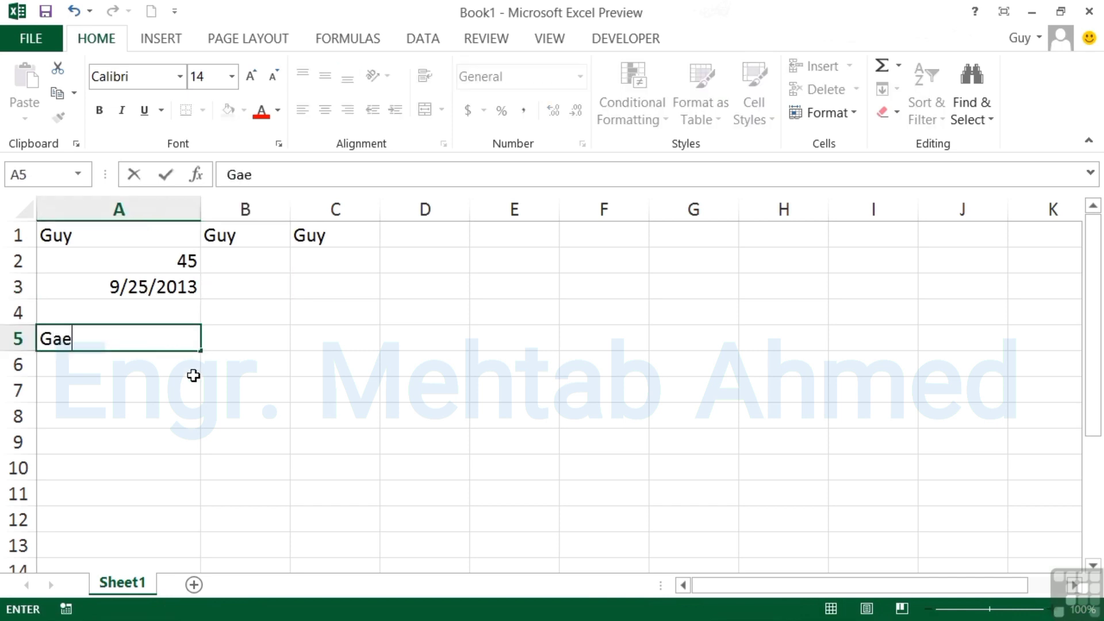
key(Tab)
click(153, 342)
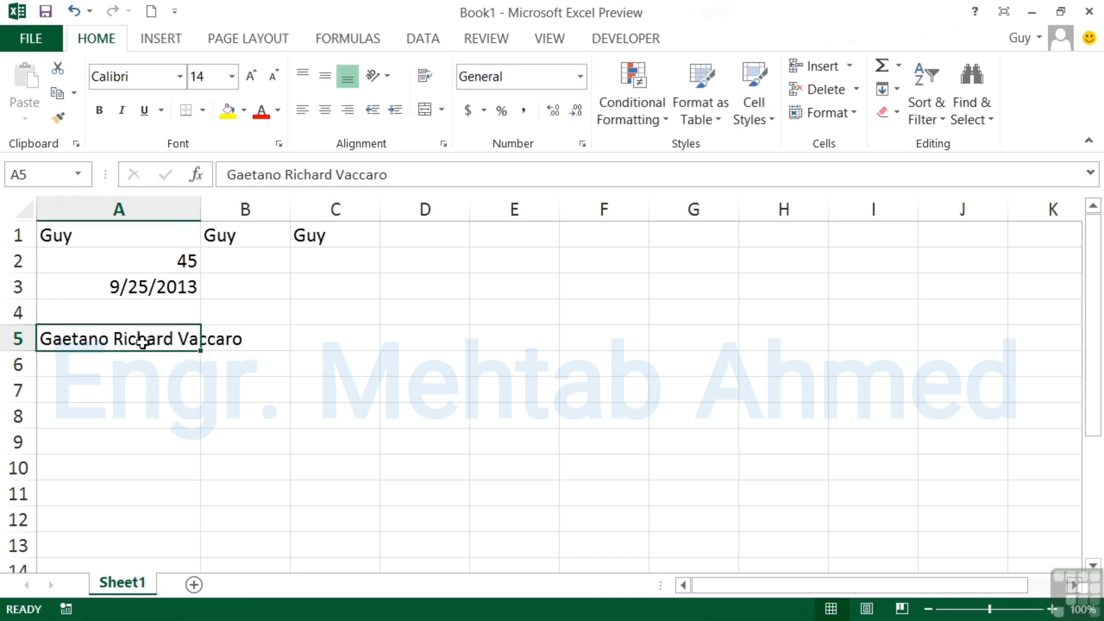
Type Bad in B5 to truncate the name, then delete it so the name overflows again.
click(234, 340)
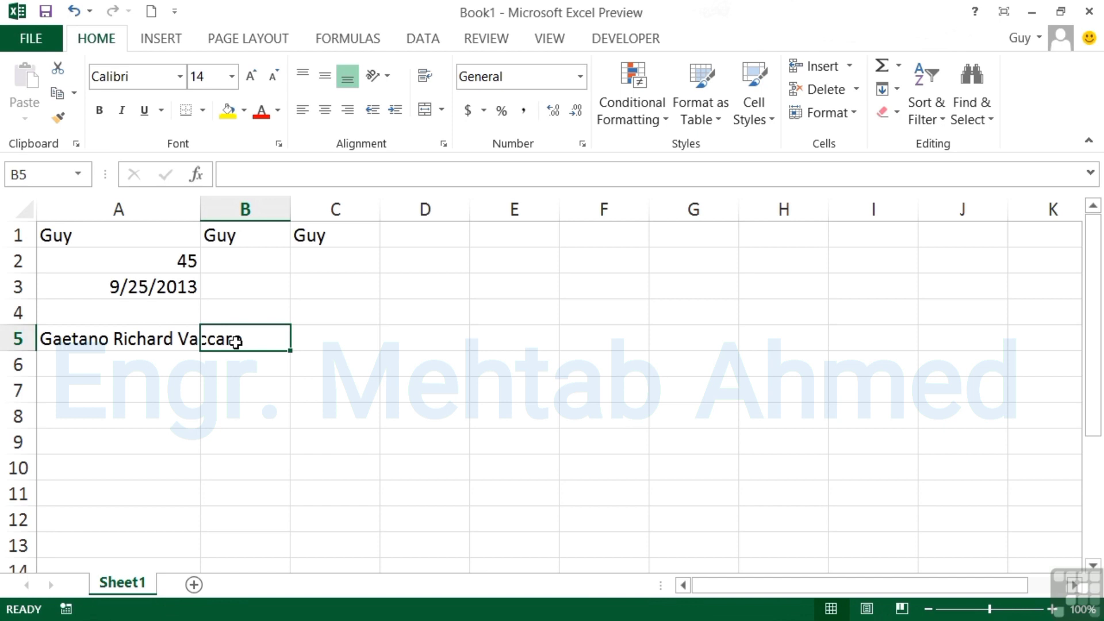
text(Bad)
key(Tab)
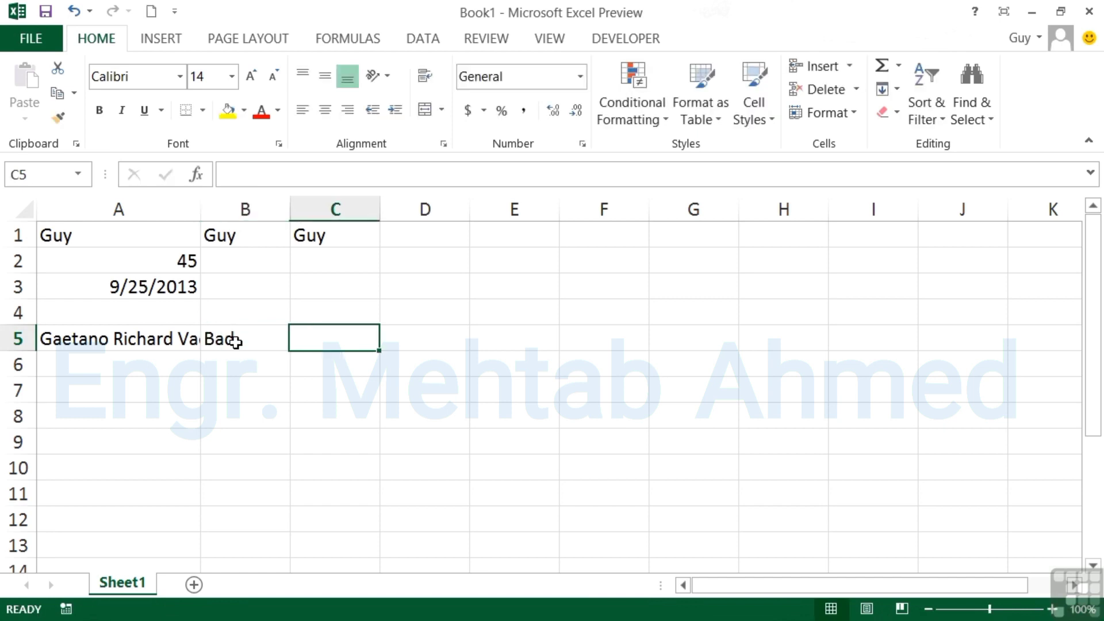
click(233, 340)
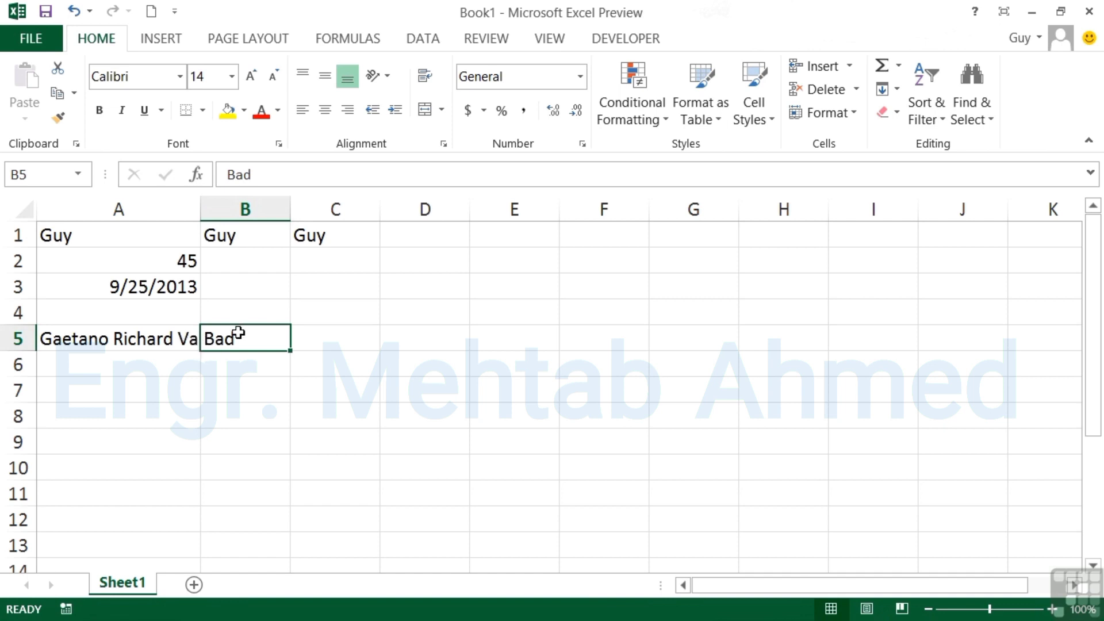
click(152, 339)
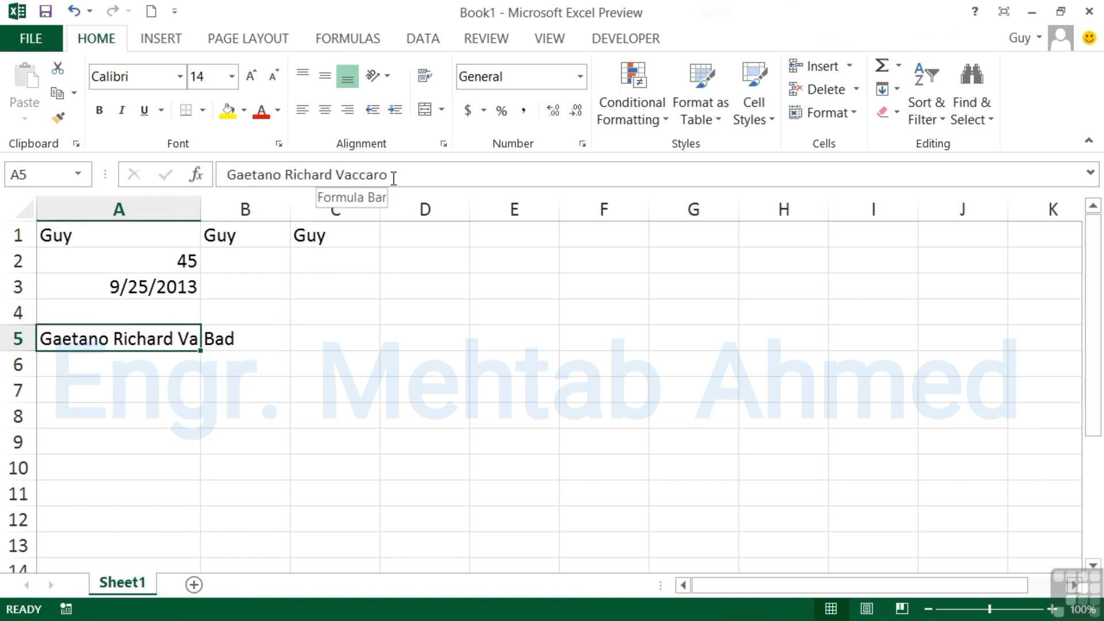
click(236, 339)
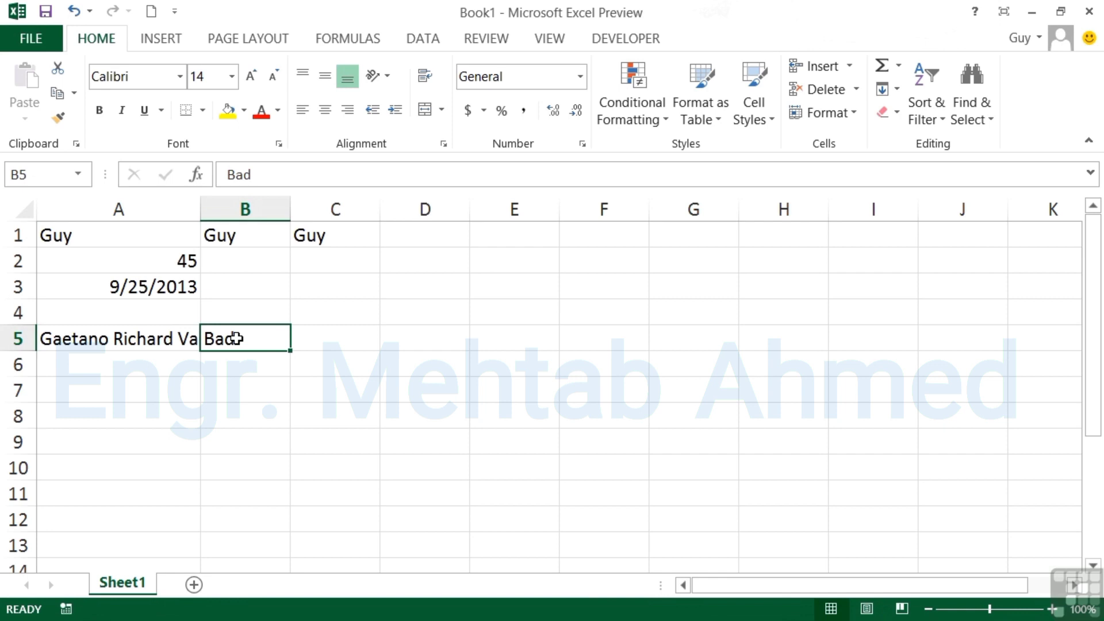
key(Delete)
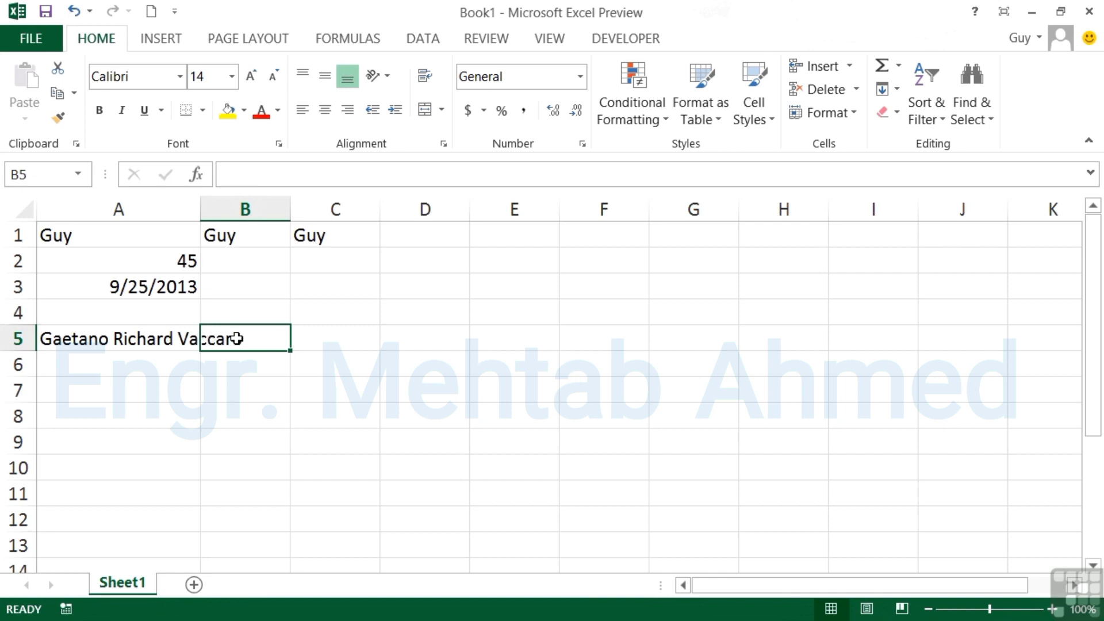
click(173, 358)
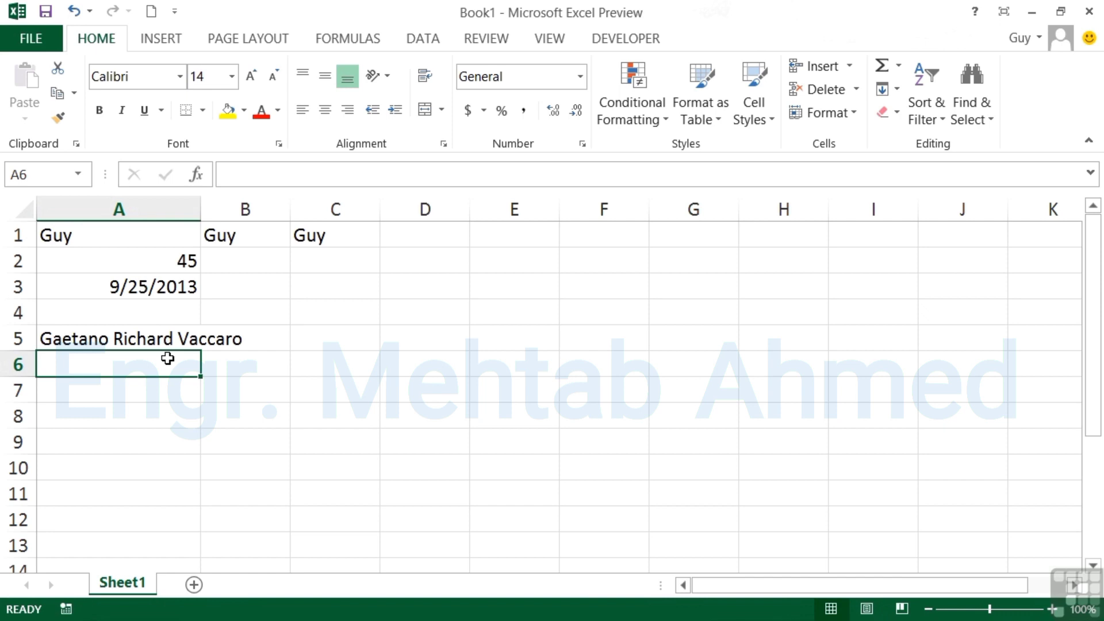
text(82874862978)
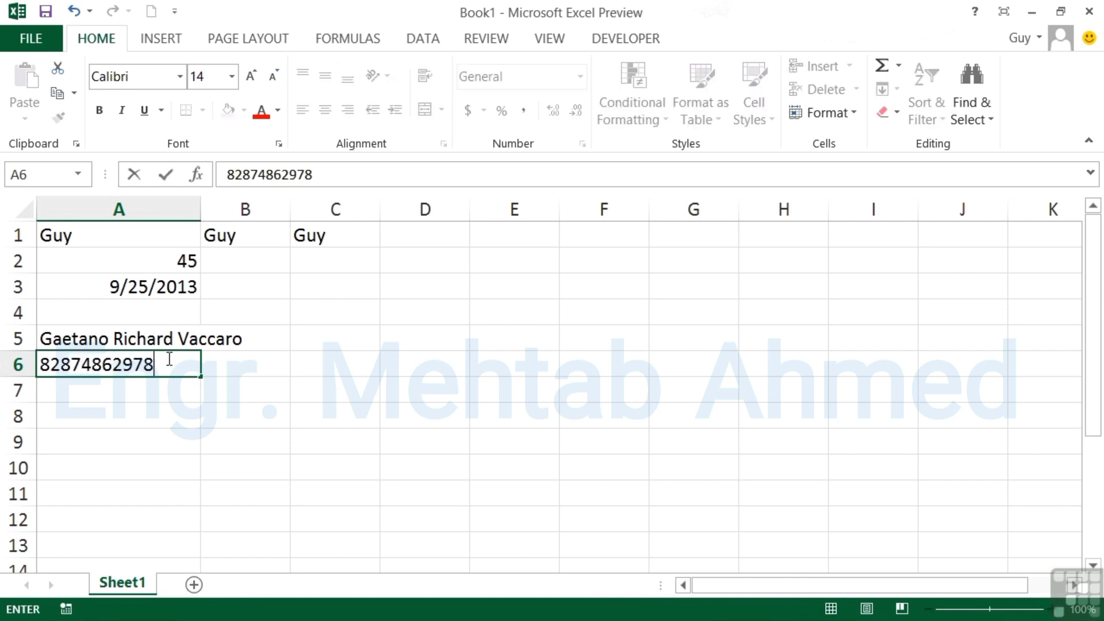
text(28628379792)
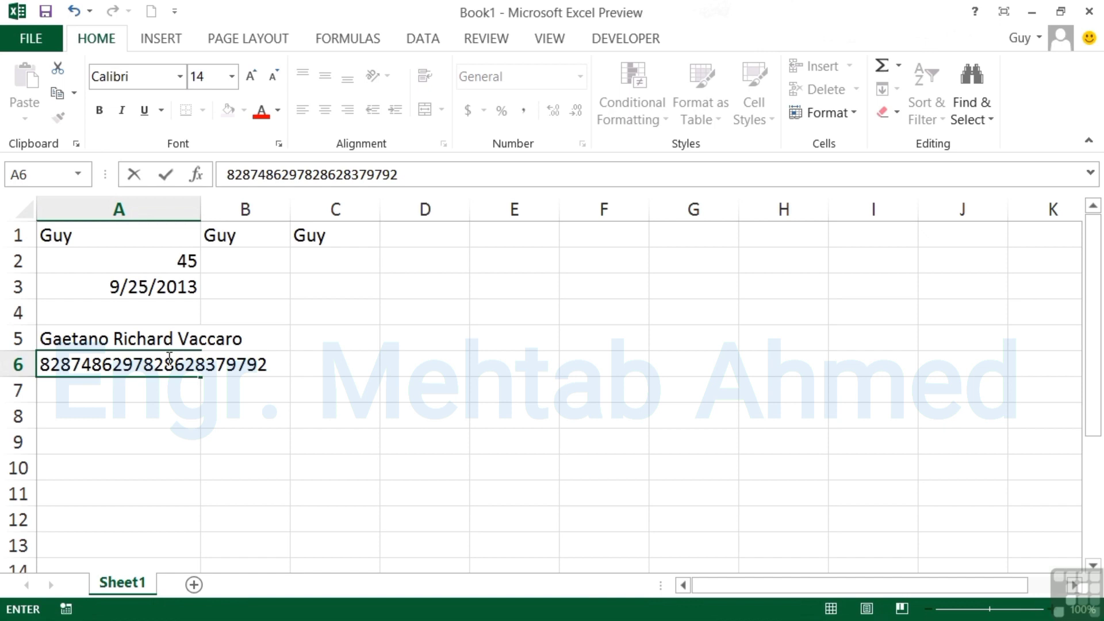
key(Tab)
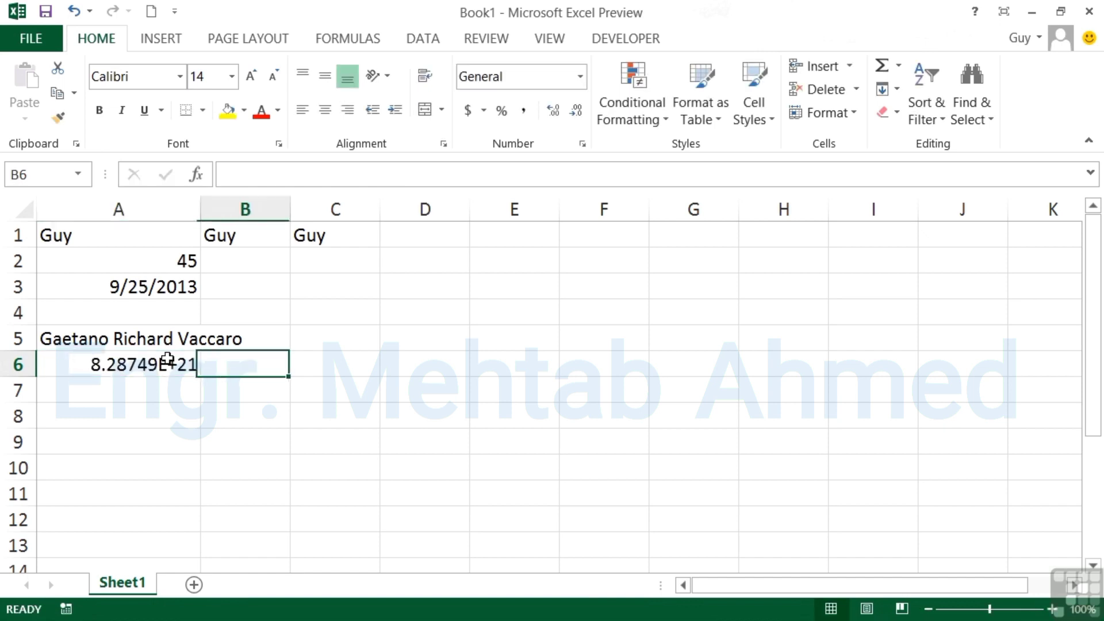
click(167, 359)
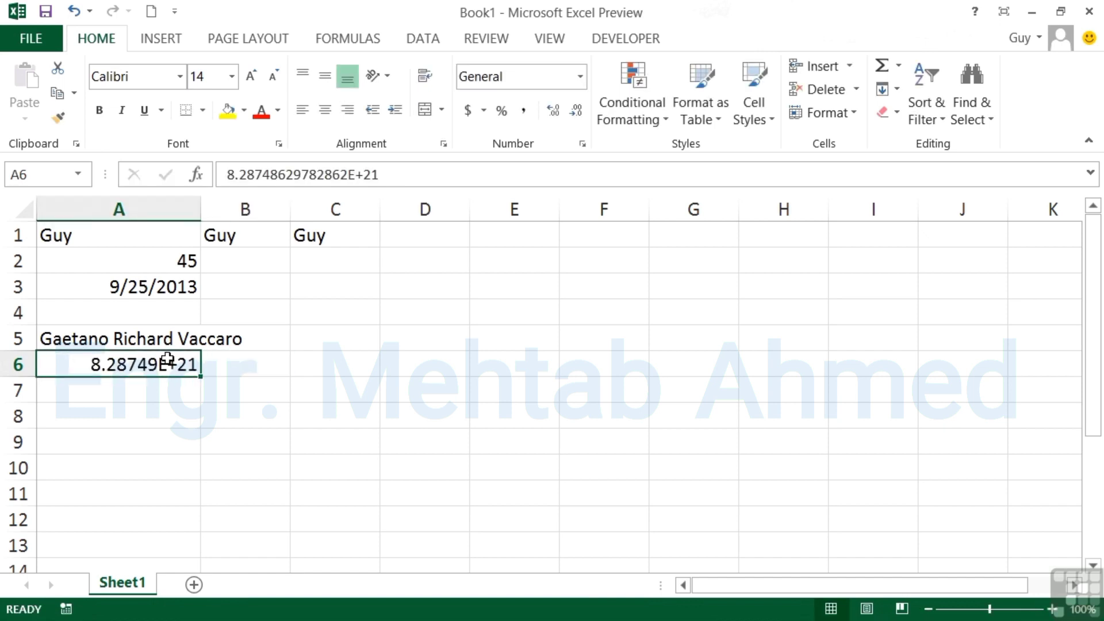
Narrow column A so A3 shows ####### and A6 shows 8E+21, then widen it to 7.50.
click(179, 392)
click(154, 287)
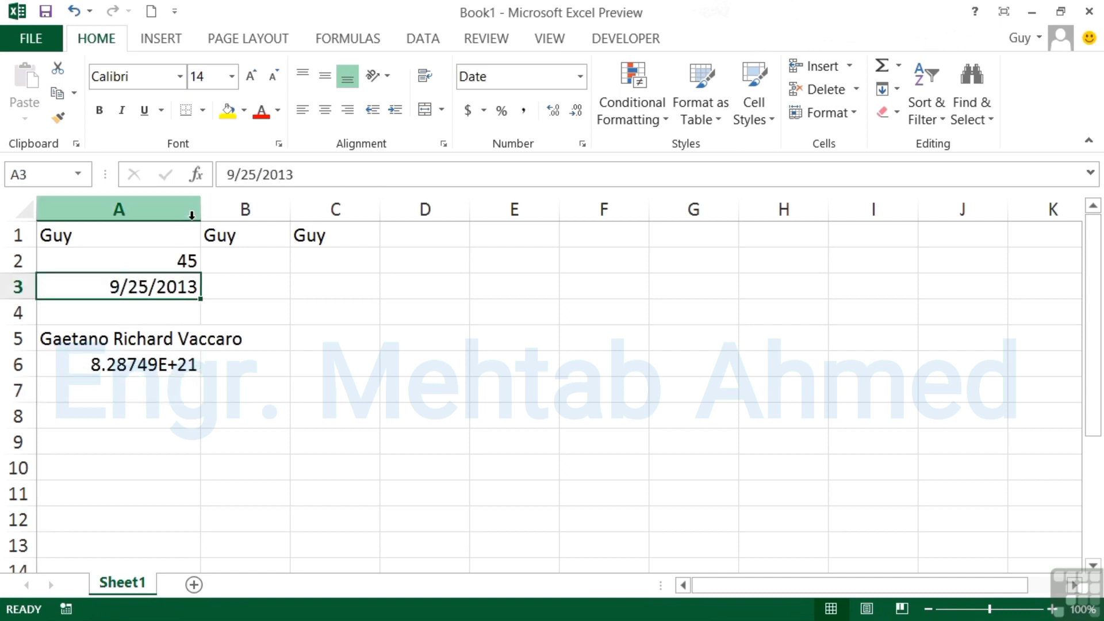
drag(201, 211, 115, 213)
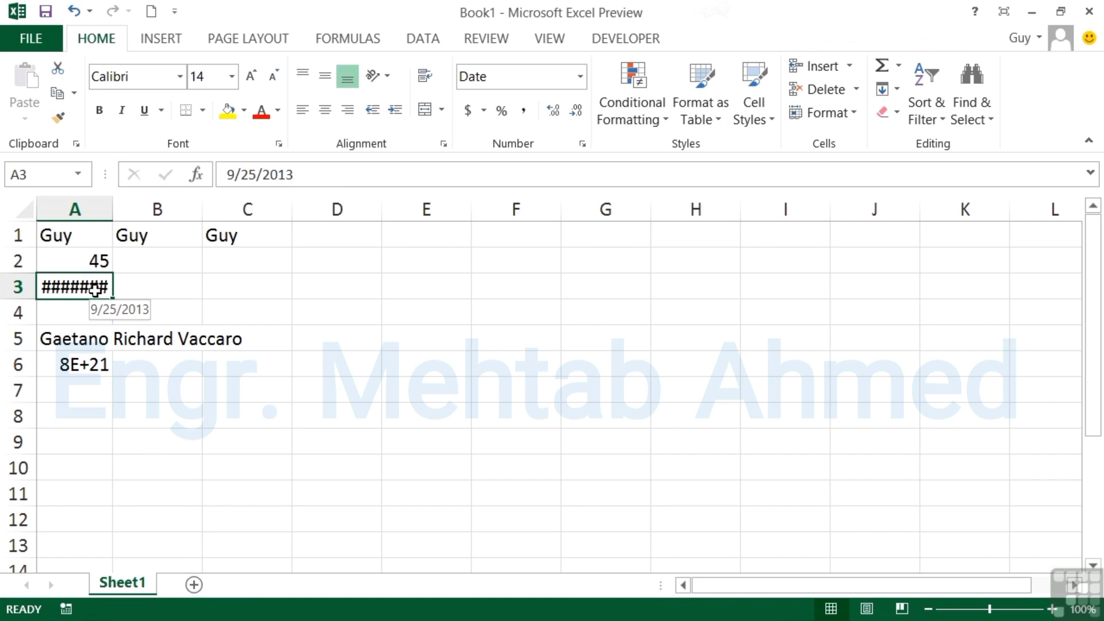
click(96, 371)
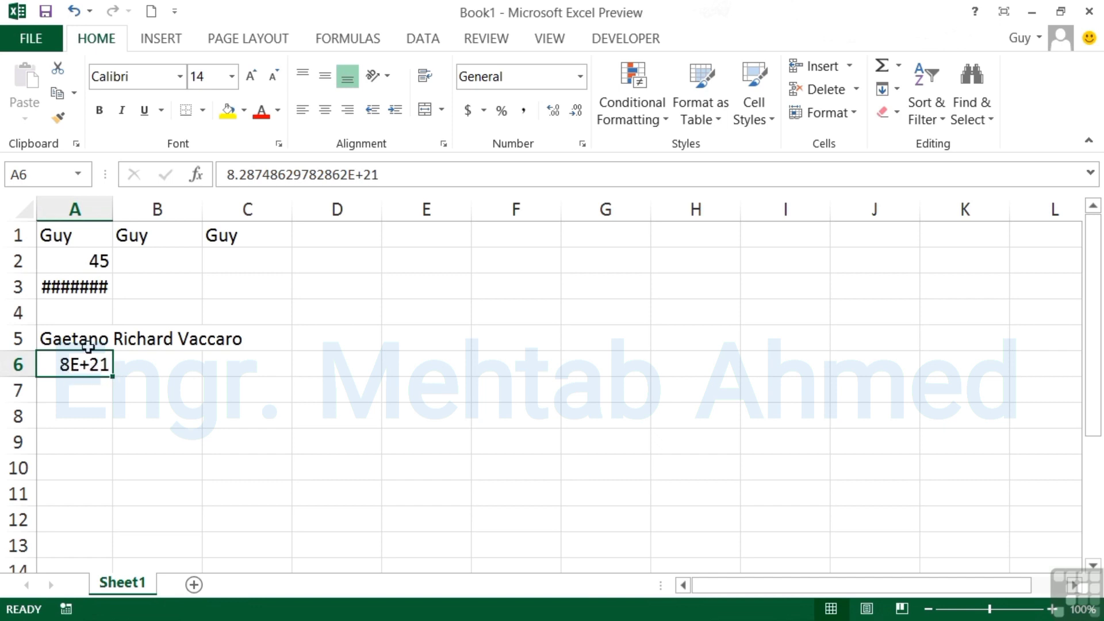
click(89, 288)
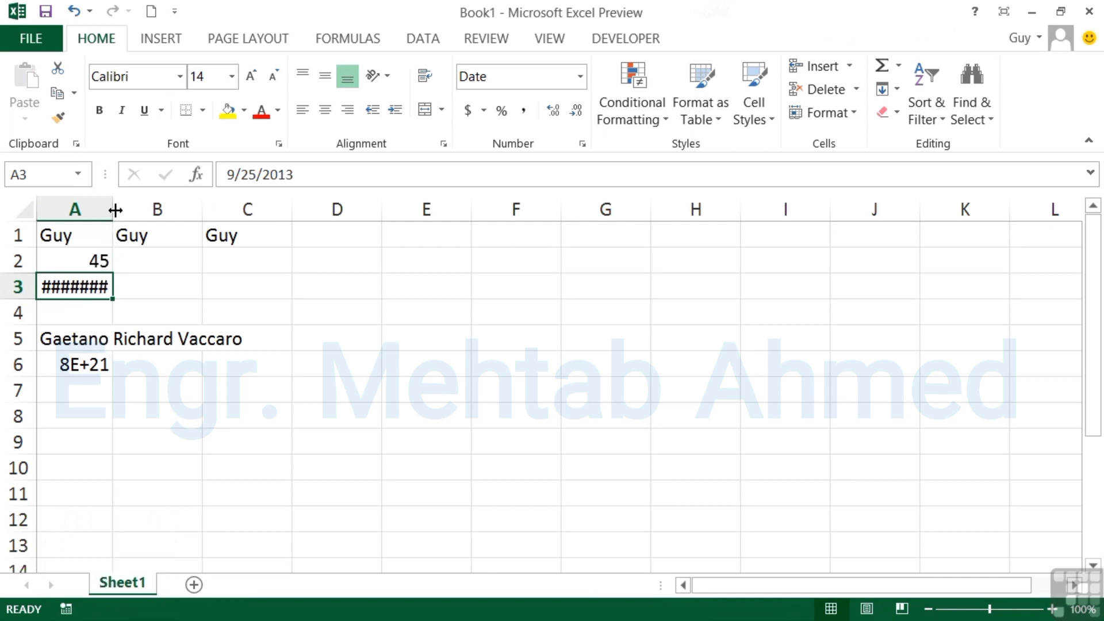
drag(113, 209, 141, 211)
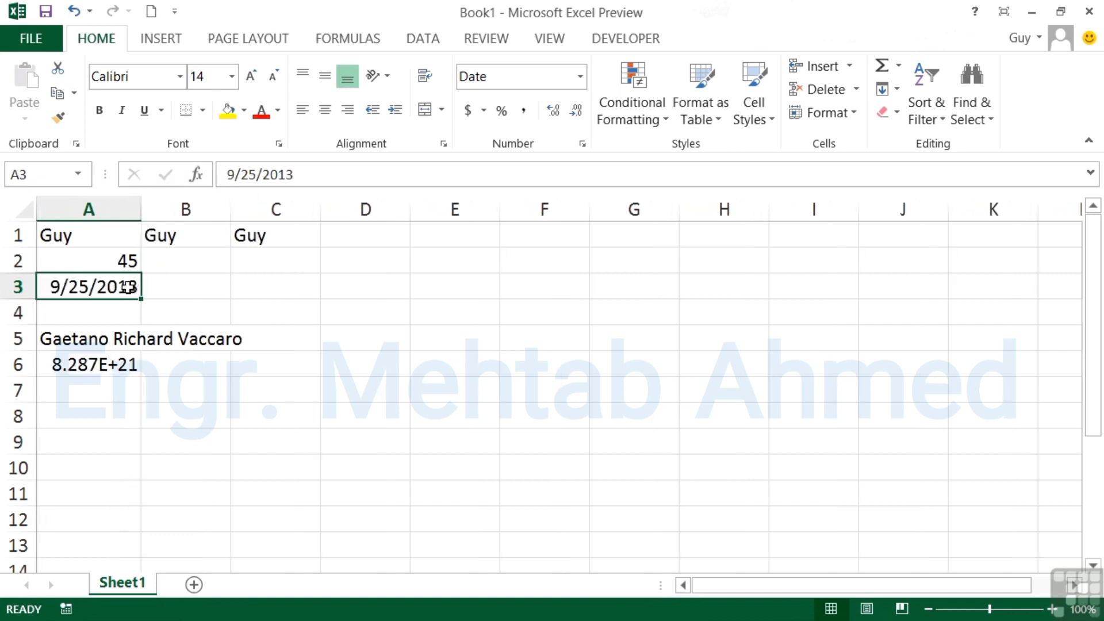